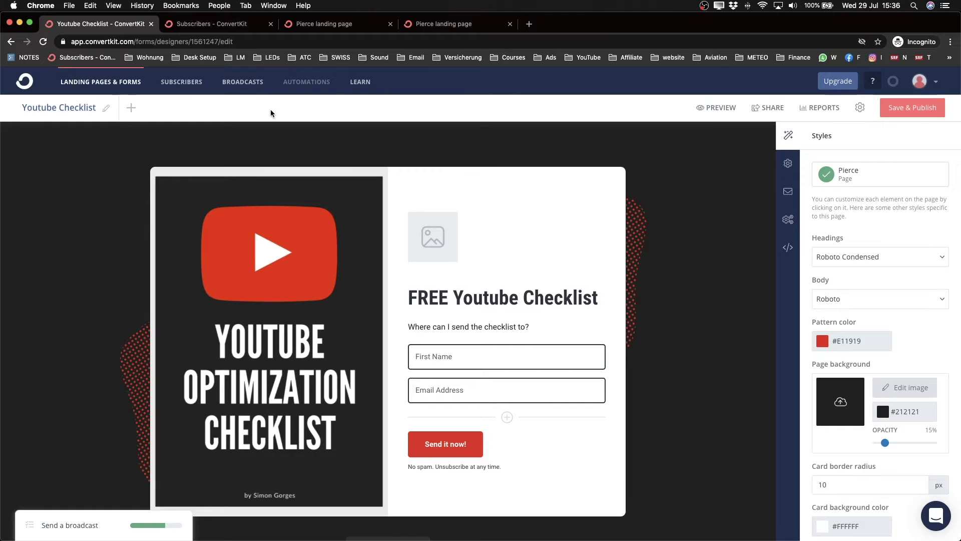
# Create a new broadcast draft and switch its sender to the second sending address
pyautogui.click(243, 83)
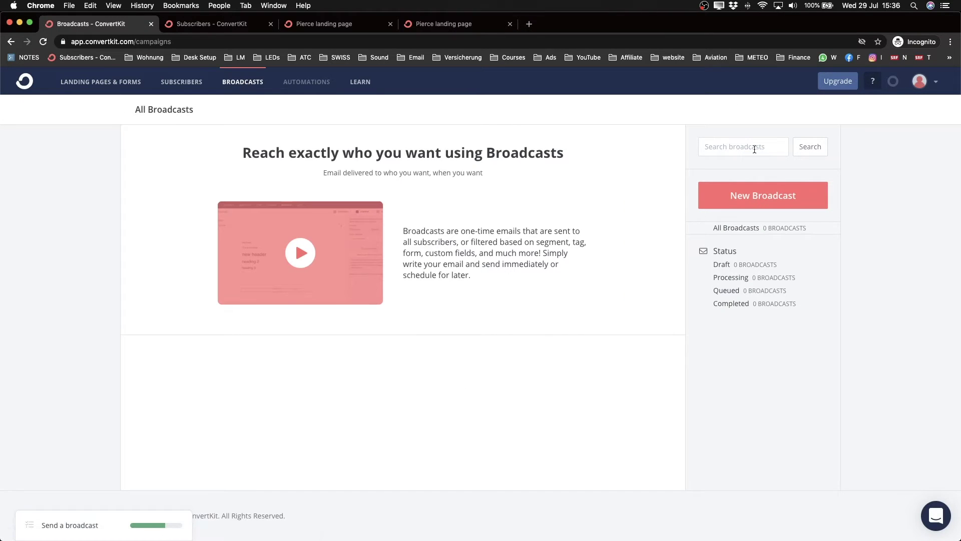
pyautogui.click(761, 201)
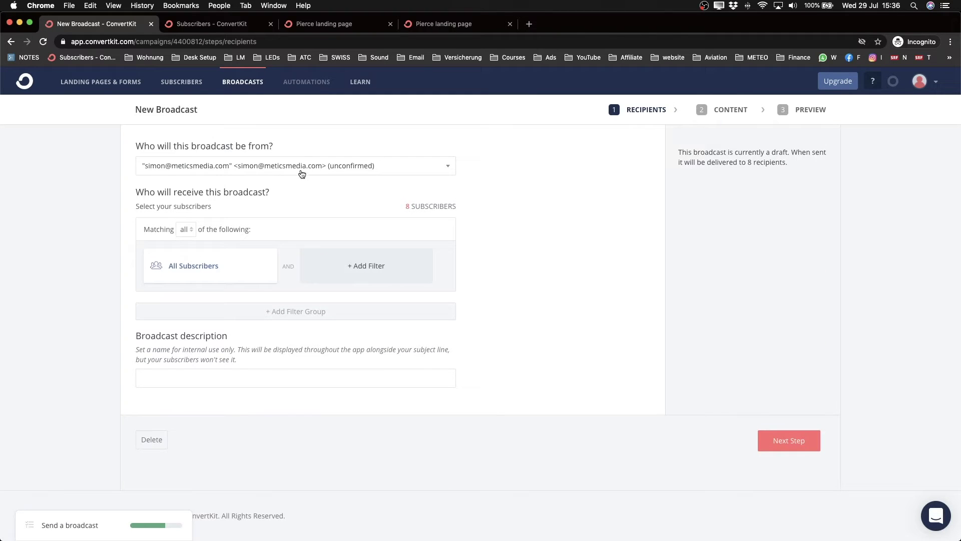
pyautogui.click(321, 167)
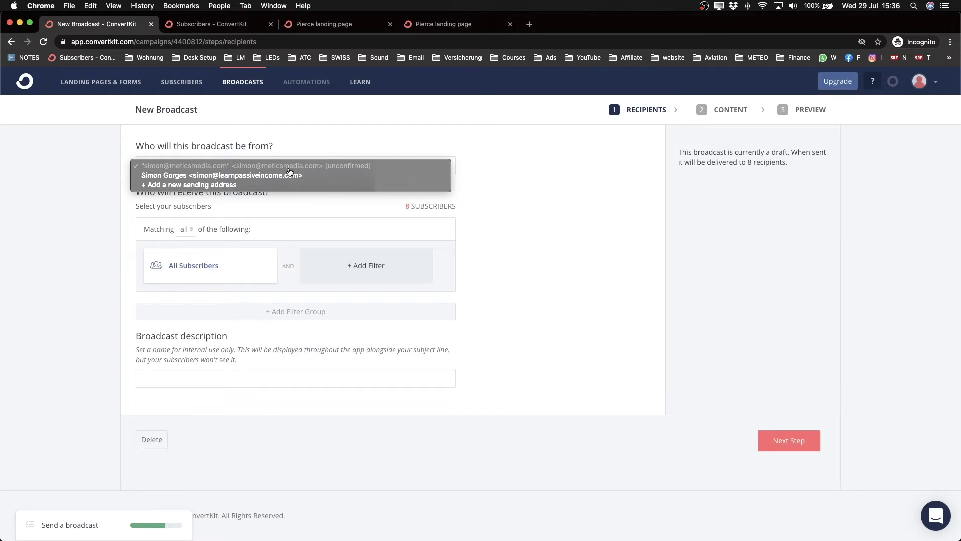
pyautogui.click(226, 178)
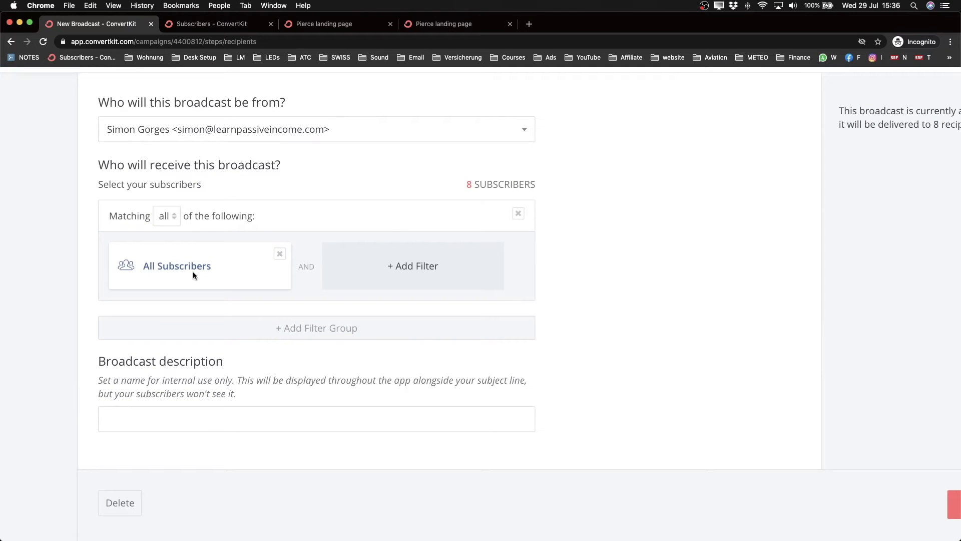
pyautogui.tripleClick(474, 184)
pyautogui.click(434, 198)
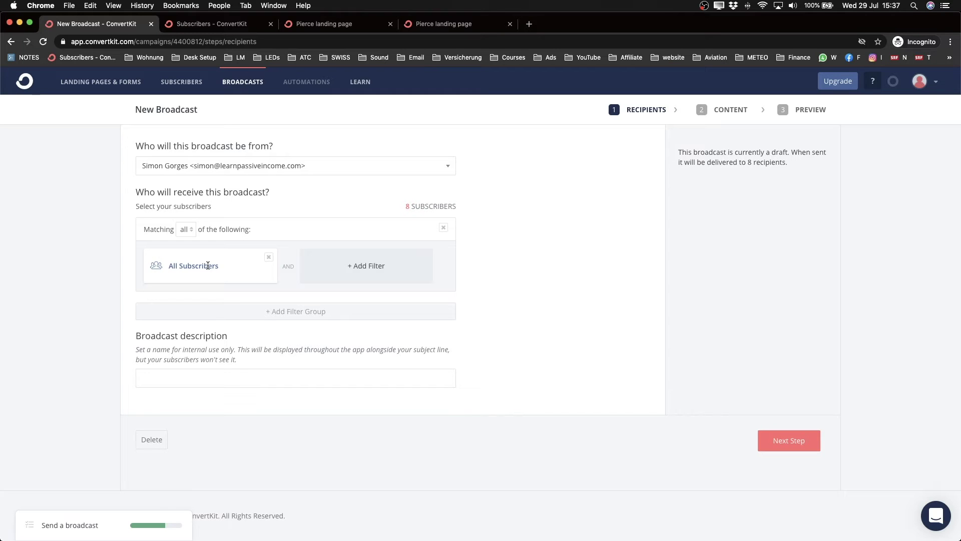
pyautogui.scroll(2, 179, 269)
pyautogui.click(183, 265)
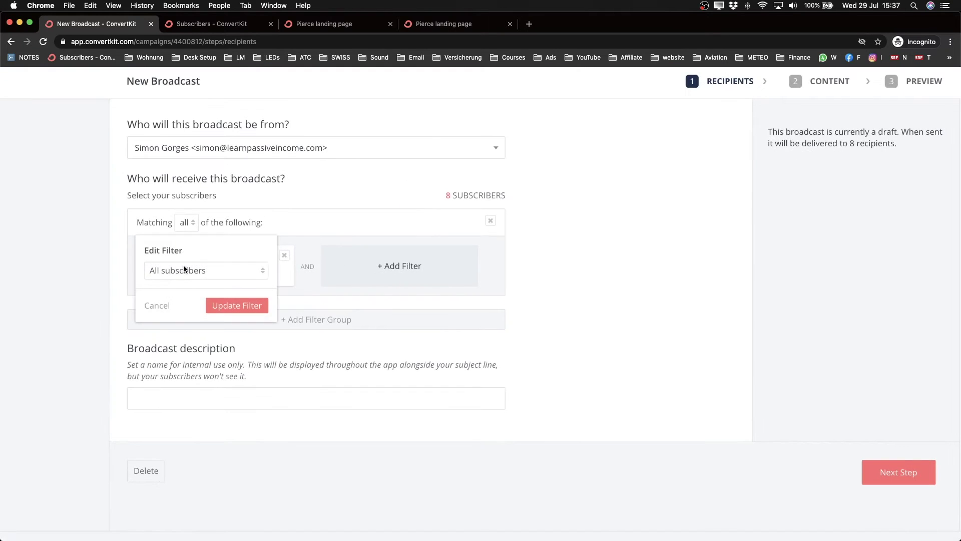
pyautogui.click(178, 267)
pyautogui.click(221, 283)
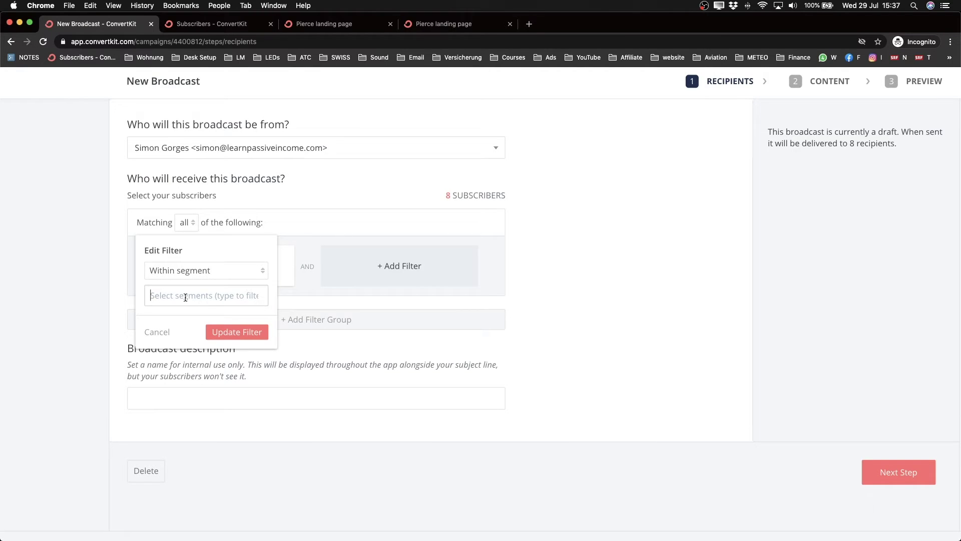
pyautogui.click(154, 333)
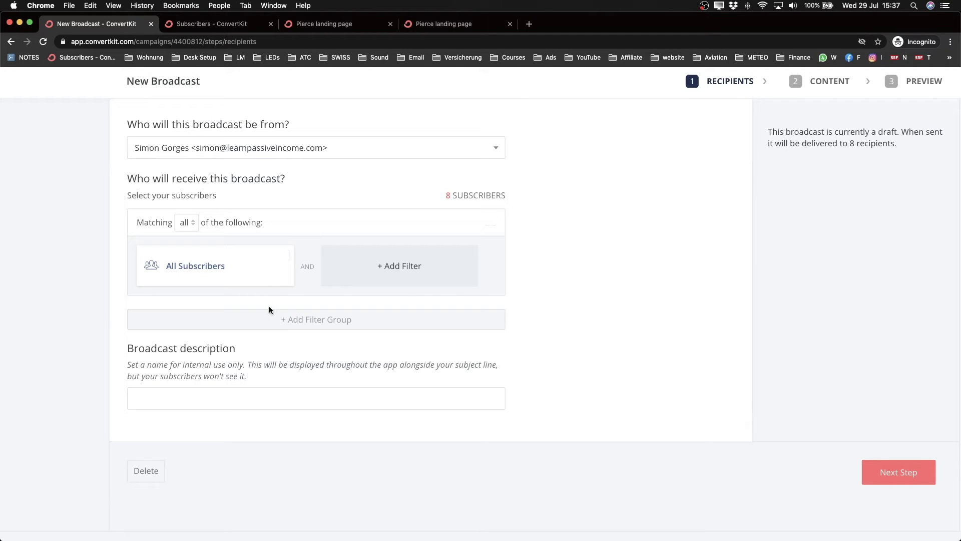
pyautogui.click(295, 326)
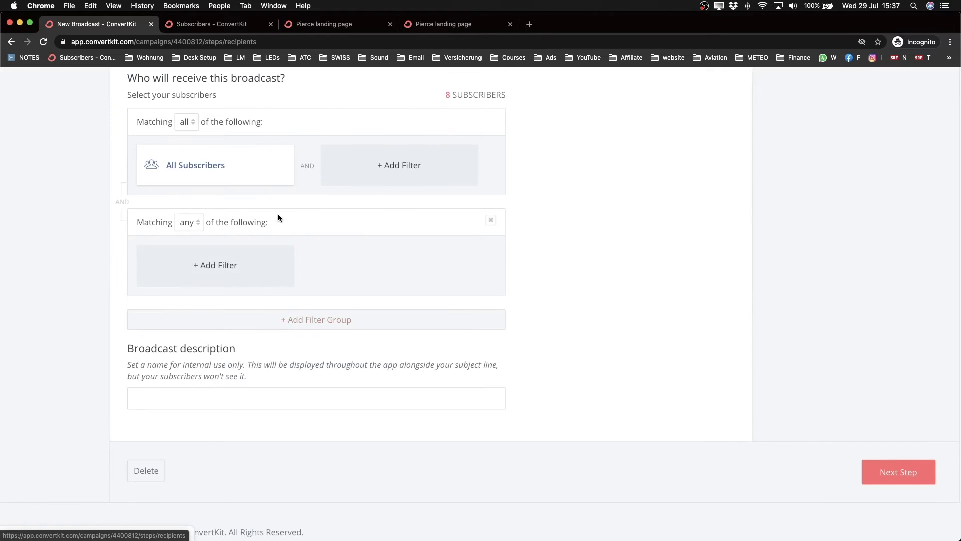
pyautogui.click(192, 227)
pyautogui.click(189, 250)
pyautogui.click(211, 265)
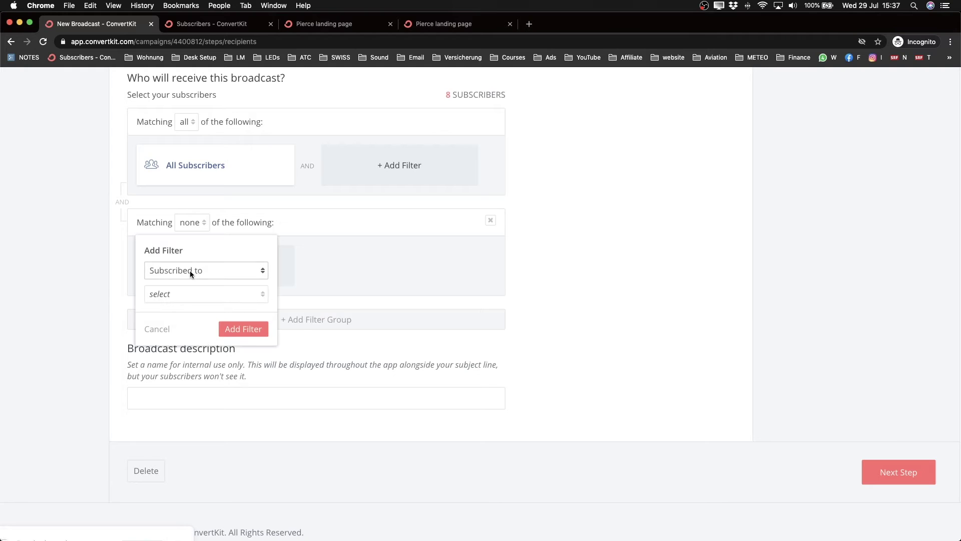
pyautogui.click(189, 270)
pyautogui.click(204, 283)
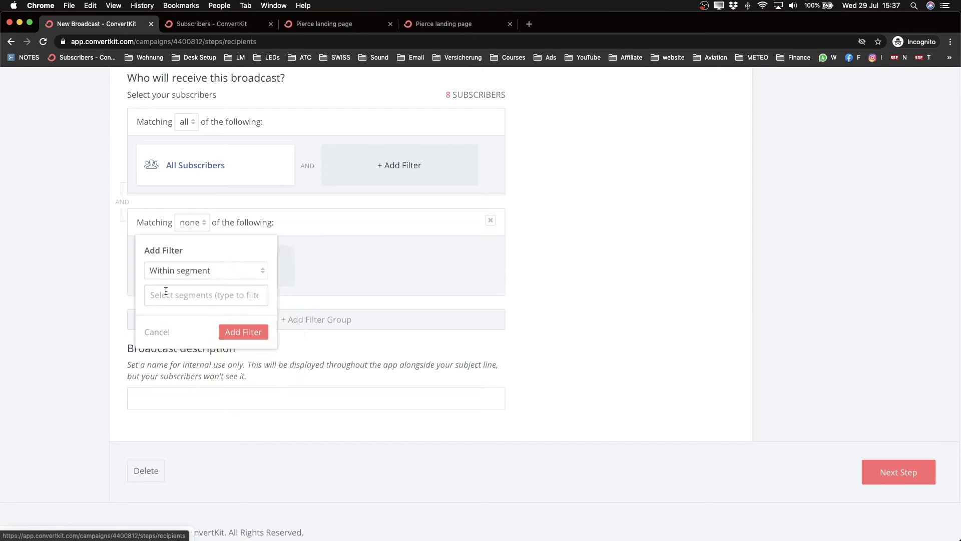
pyautogui.click(166, 293)
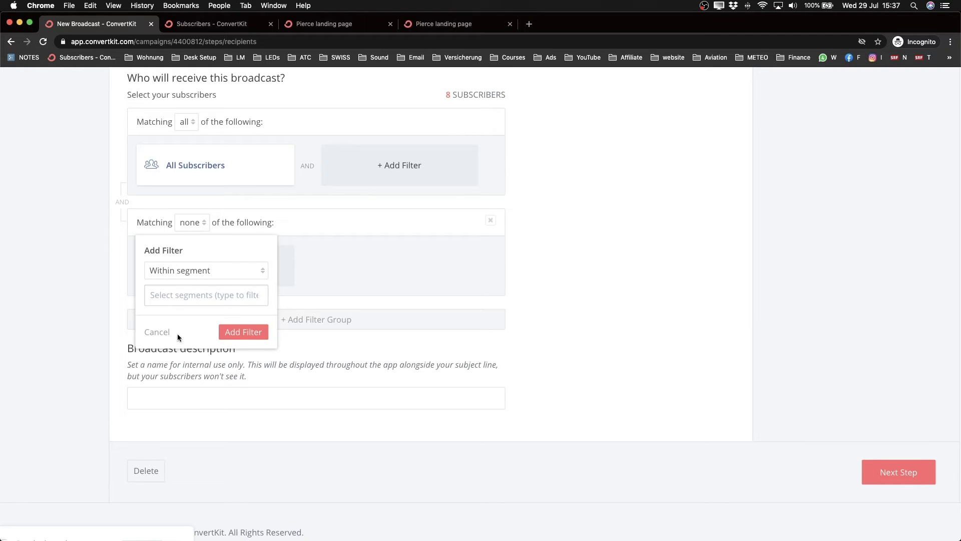
pyautogui.click(163, 333)
pyautogui.click(490, 221)
pyautogui.scroll(2, 365, 225)
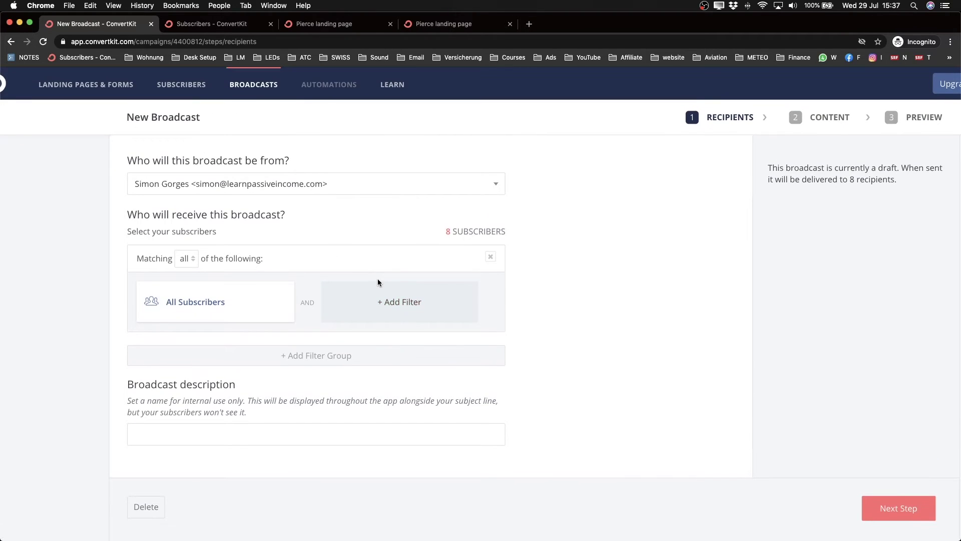
pyautogui.scroll(-1, 305, 296)
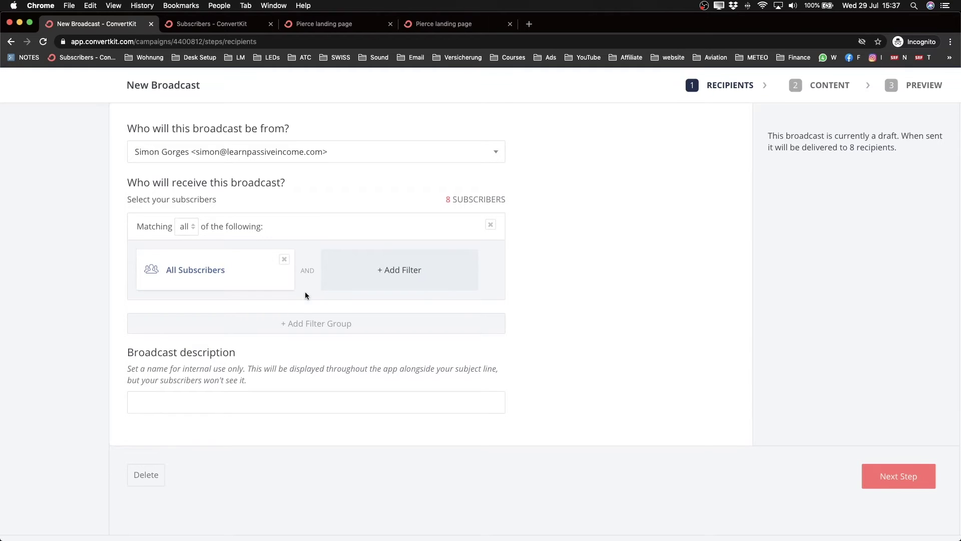
# Enter the broadcast description 'New Youtube Video: Convertkit Tutorial' using the autofill suggestion
pyautogui.click(164, 403)
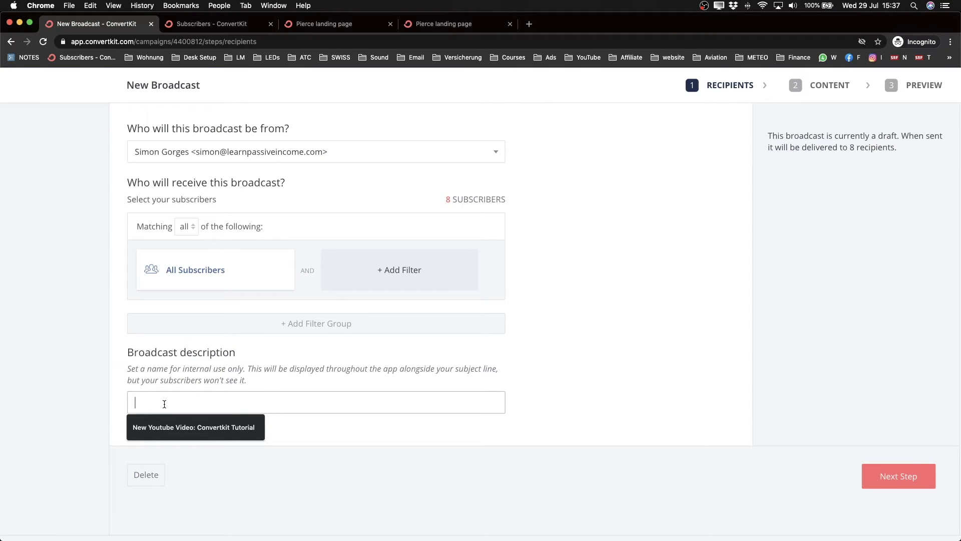
pyautogui.scroll(-1, 165, 403)
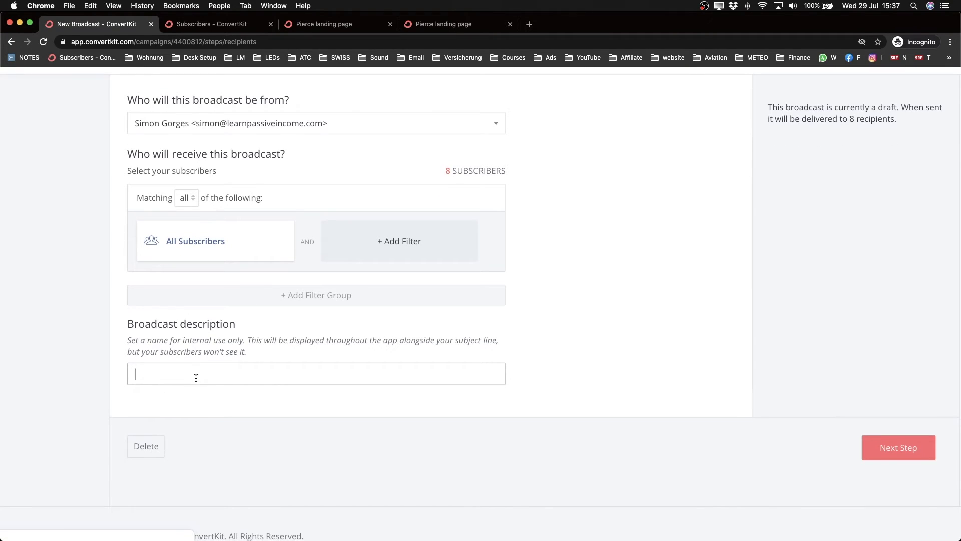
pyautogui.write('New ')
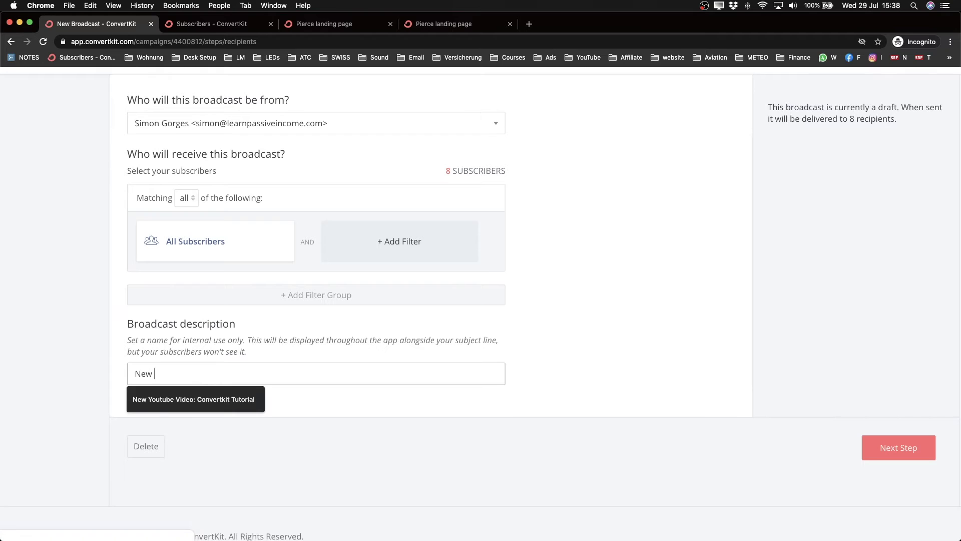
pyautogui.write('youtube video: SEO')
pyautogui.press('BackSpace')
pyautogui.press('BackSpace')
pyautogui.press('BackSpace')
pyautogui.write('Co')
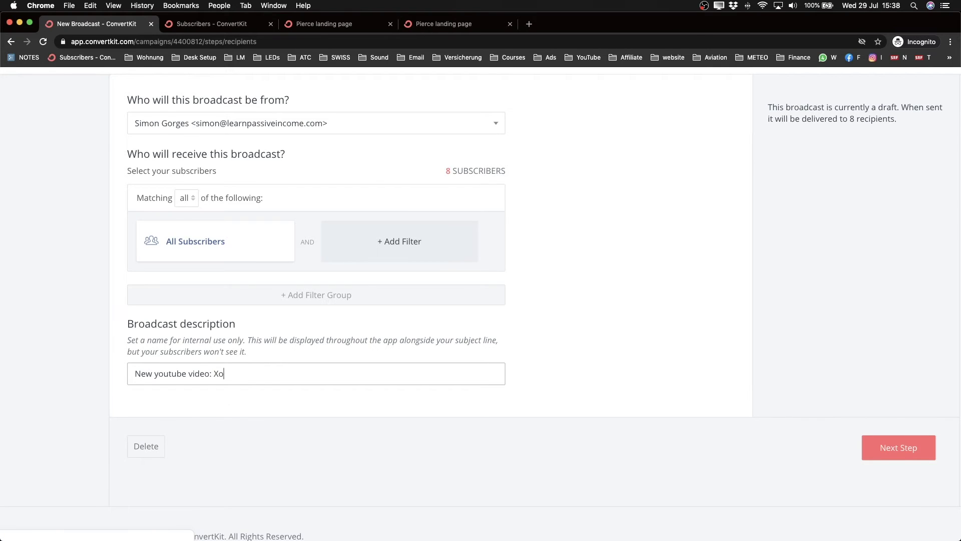
pyautogui.write('n')
pyautogui.press('BackSpace')
pyautogui.press('BackSpace')
pyautogui.press('BackSpace')
pyautogui.write('Con')
pyautogui.press('BackSpace')
pyautogui.press('BackSpace')
pyautogui.press('BackSpace')
pyautogui.write('Convertkit ')
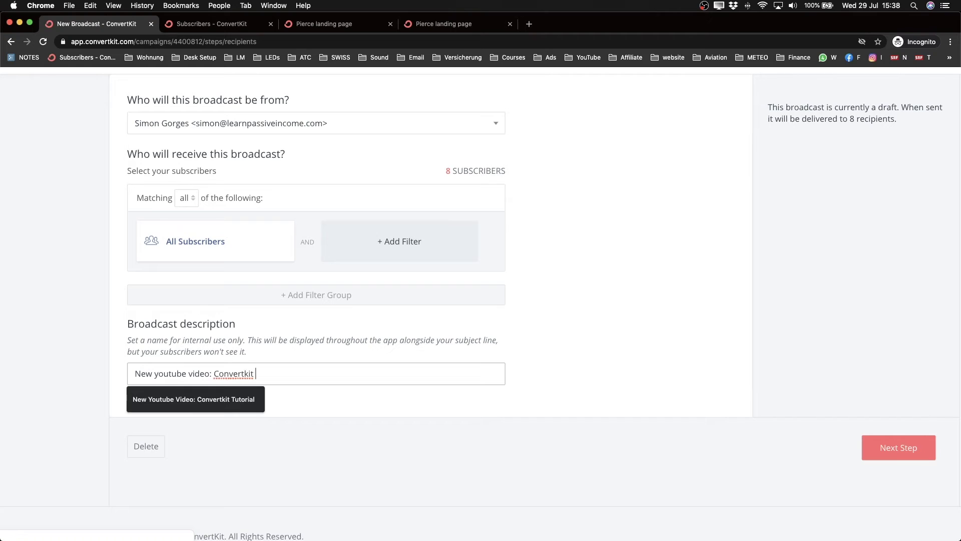
pyautogui.write('Tutorial')
pyautogui.press('Down')
pyautogui.press('Return')
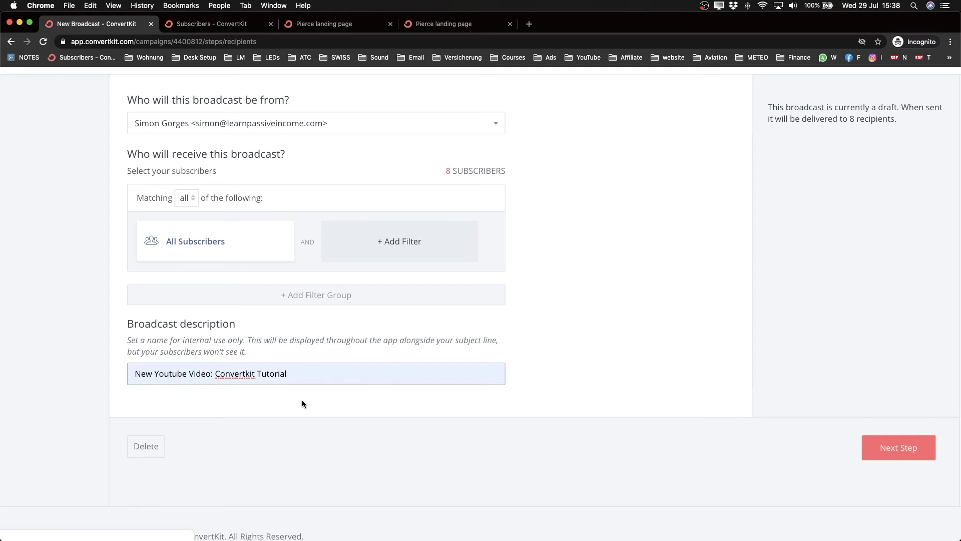
# On the content step, replace the 'New Broadcast' subject with 'New to email marketing.. here's a step by step guide for convertkit'
pyautogui.click(864, 456)
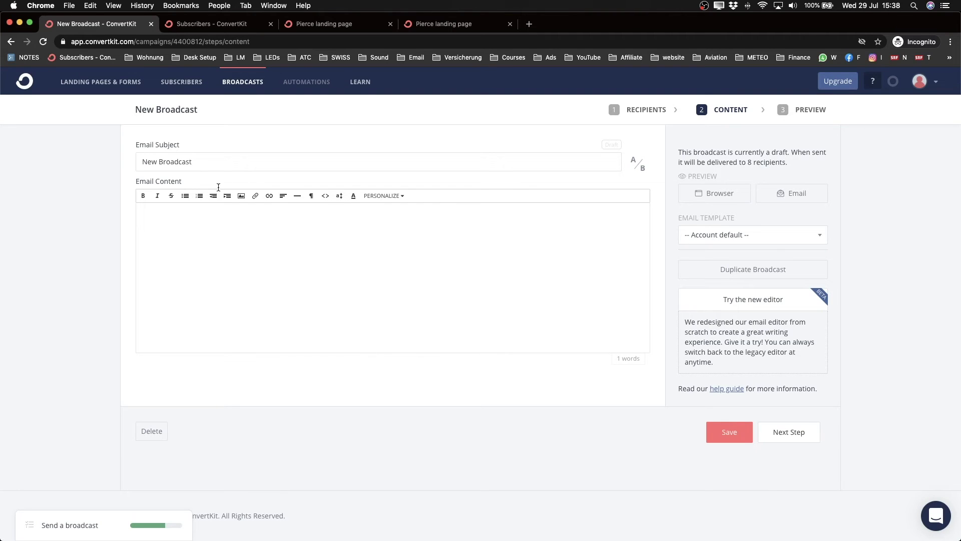
pyautogui.tripleClick(261, 161)
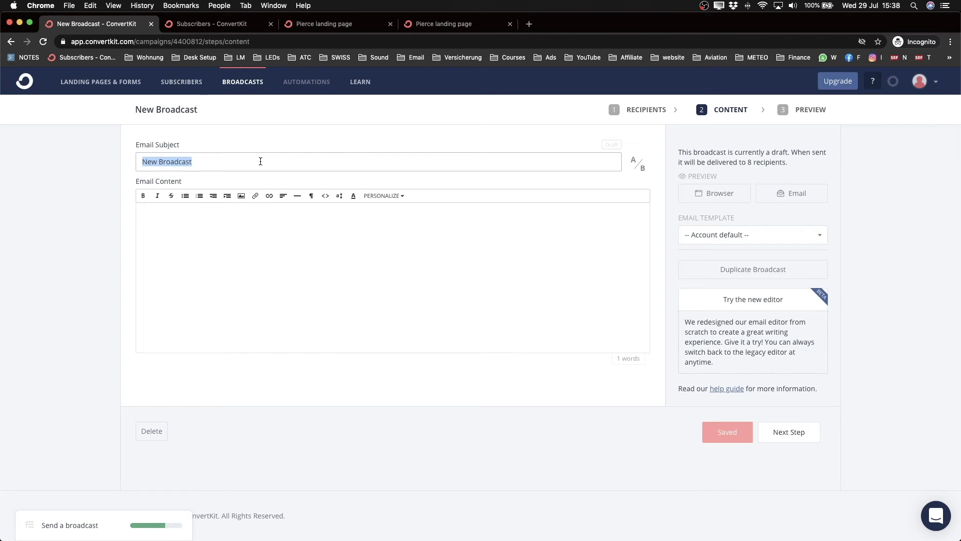
pyautogui.write('New to')
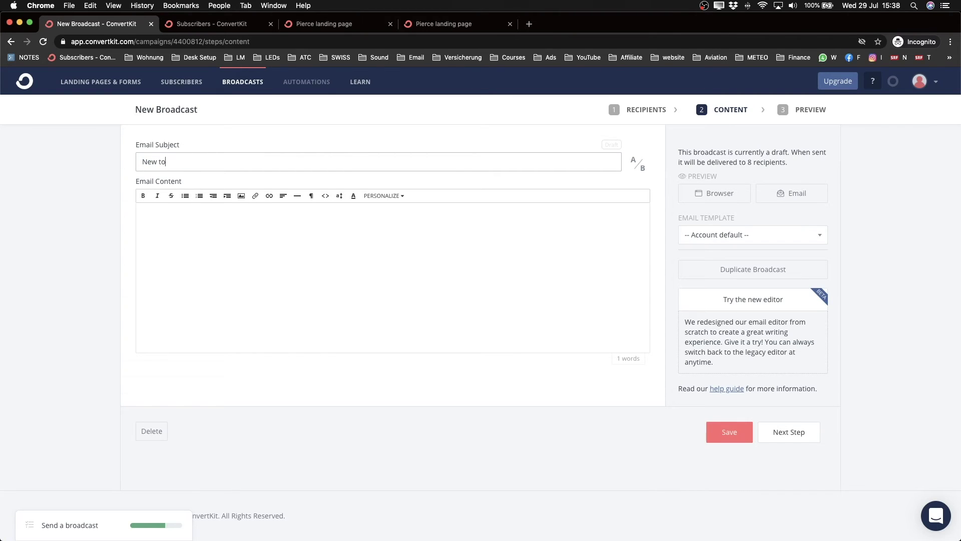
pyautogui.write(" email marketing.. here's a step by step ")
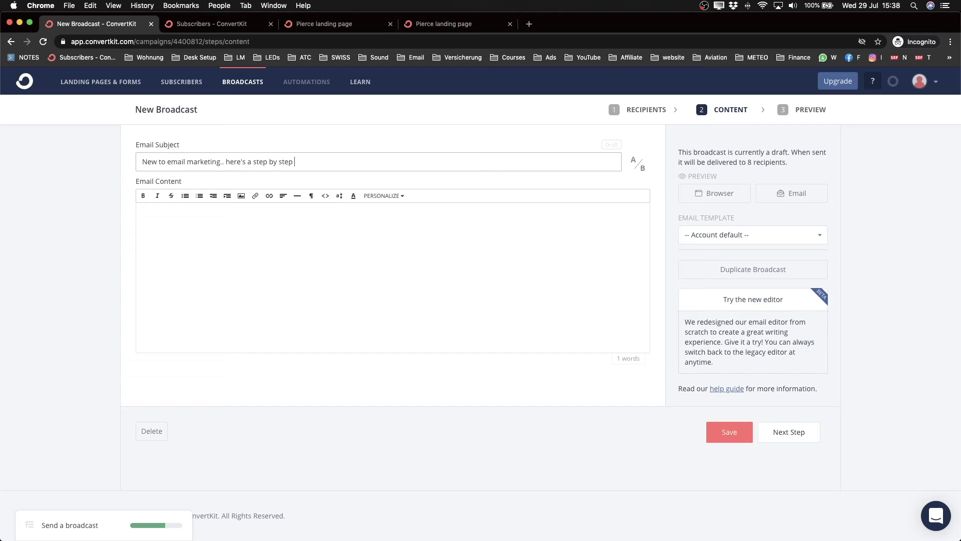
pyautogui.write('guide for convertkit')
# Write the email body: 'Hey balebale', then 'Here's the video: Complete Convertkit Tutorial' on the next line
pyautogui.moveTo(142, 161); pyautogui.dragTo(368, 159)
pyautogui.click(211, 214)
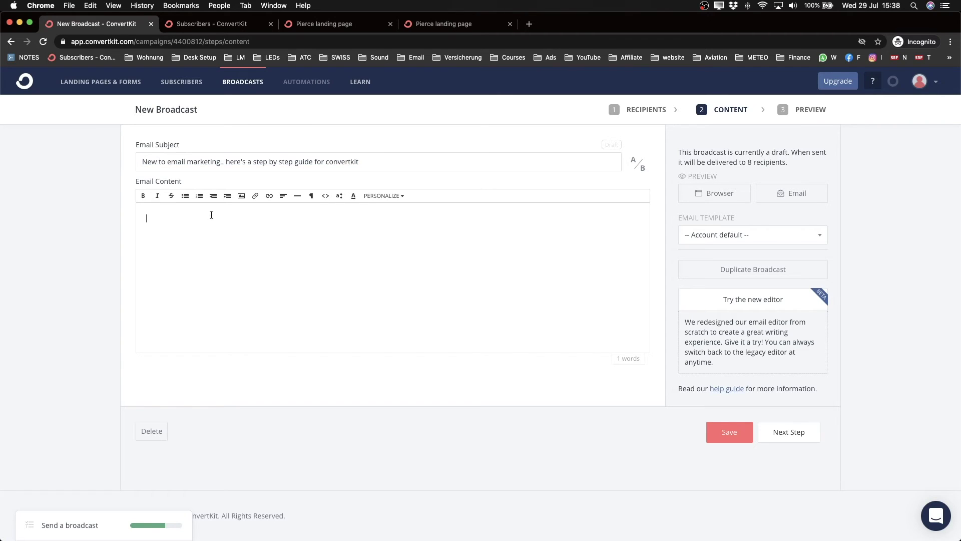
pyautogui.write('Hey ')
pyautogui.write('balebale')
pyautogui.press('Return')
pyautogui.press('Return')
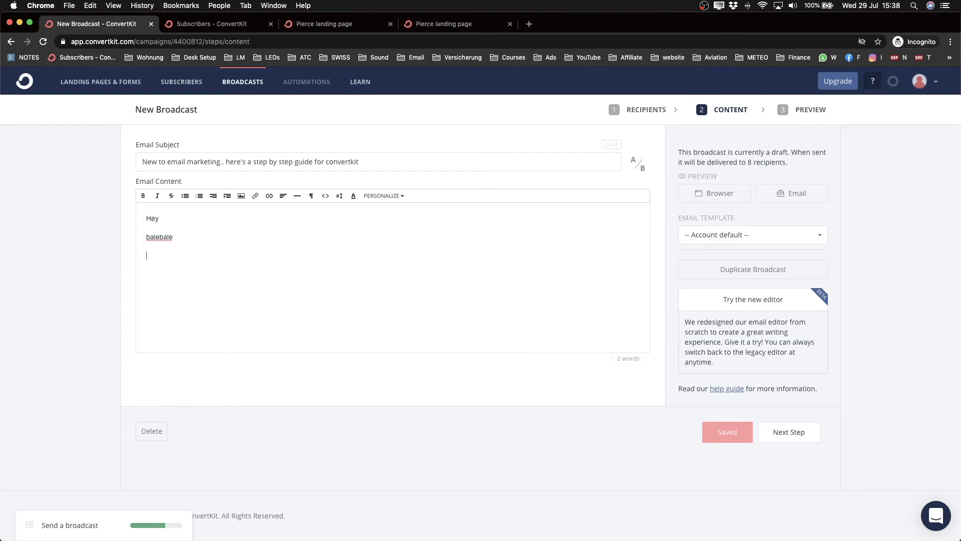
pyautogui.write("Here's")
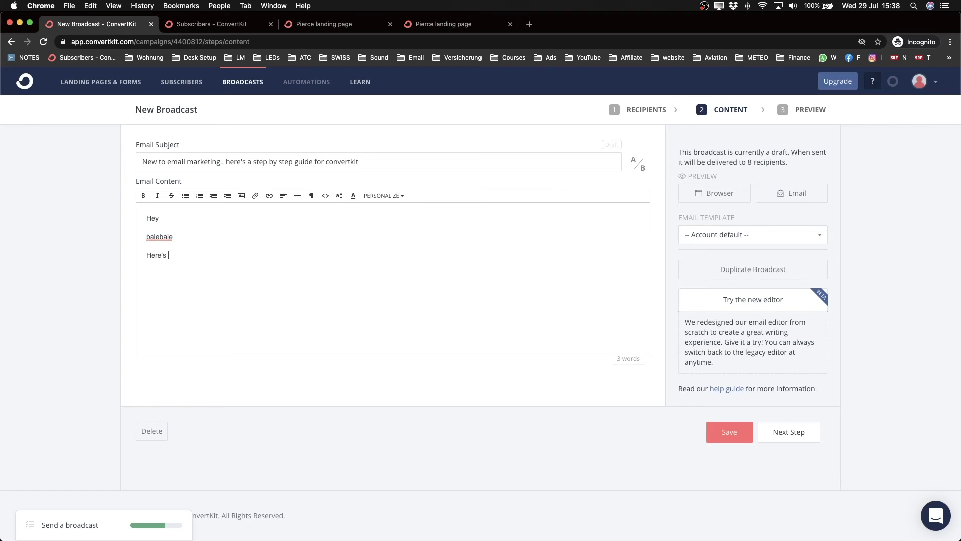
pyautogui.write('the video: Complete Convertkit Tutorial')
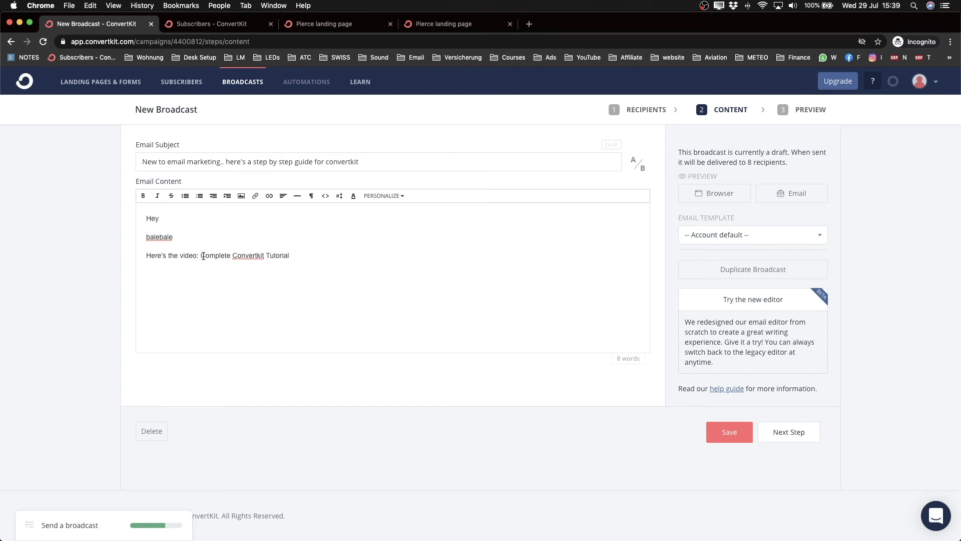
# Link the words 'Complete Convertkit Tutorial' to youtube.com
pyautogui.moveTo(200, 255); pyautogui.dragTo(298, 256)
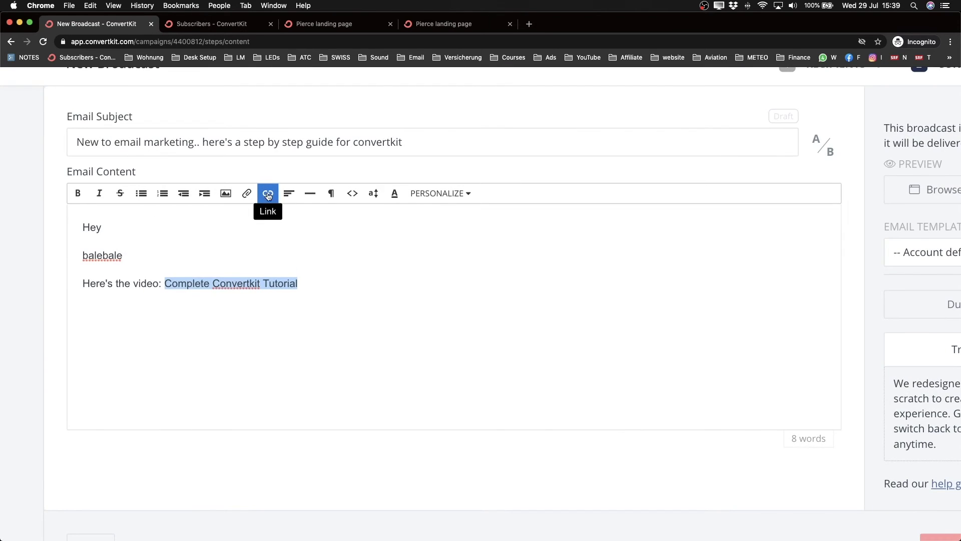
pyautogui.click(269, 196)
pyautogui.click(288, 218)
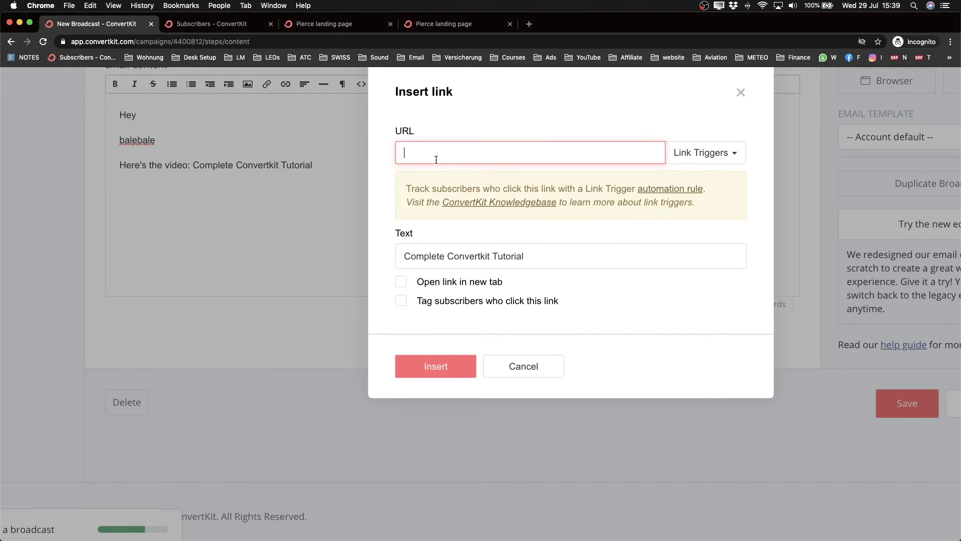
pyautogui.write('you')
pyautogui.press('BackSpace')
pyautogui.press('BackSpace')
pyautogui.press('BackSpace')
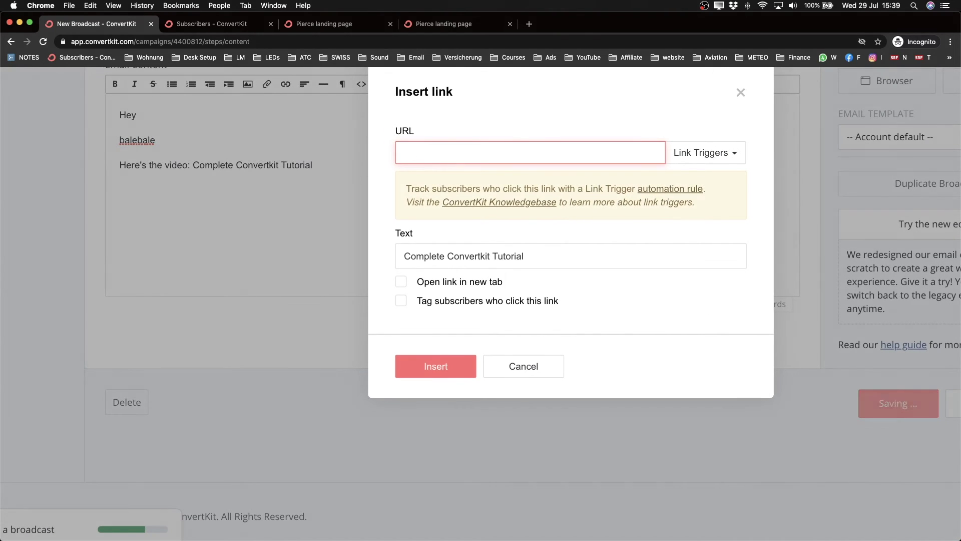
pyautogui.write('youtube.com')
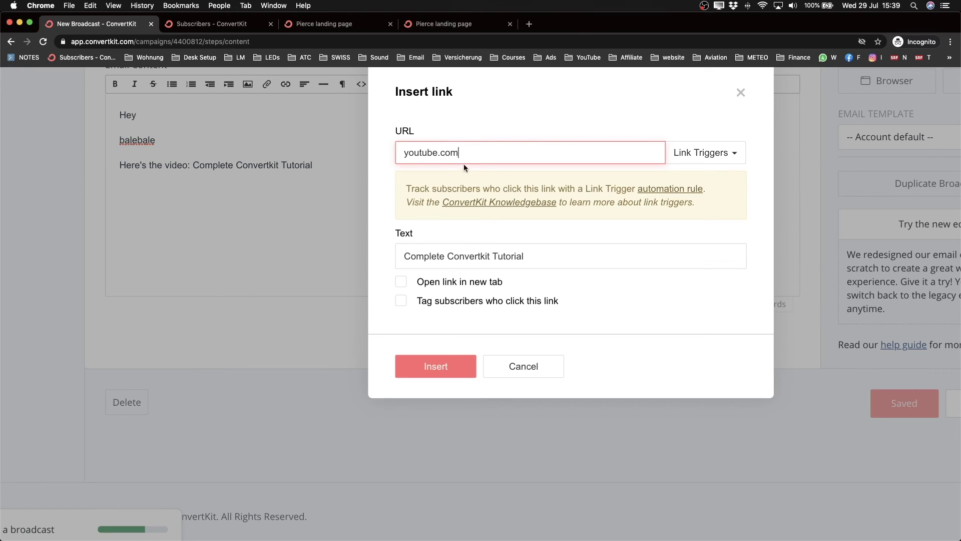
# Make the link open in a new tab and tag clickers 'watched: convertkit tutorial'
pyautogui.click(395, 284)
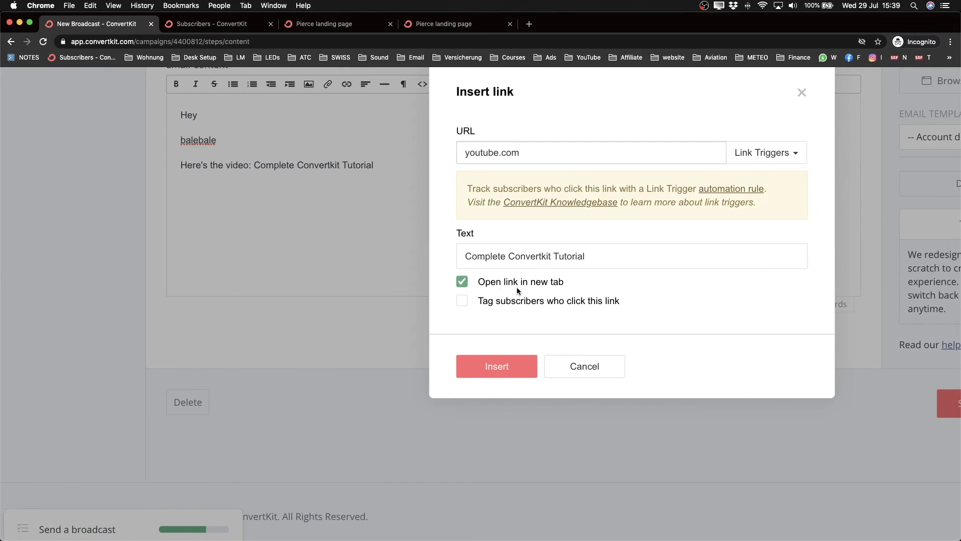
pyautogui.hscroll(2, 517, 287)
pyautogui.scroll(2, 516, 287)
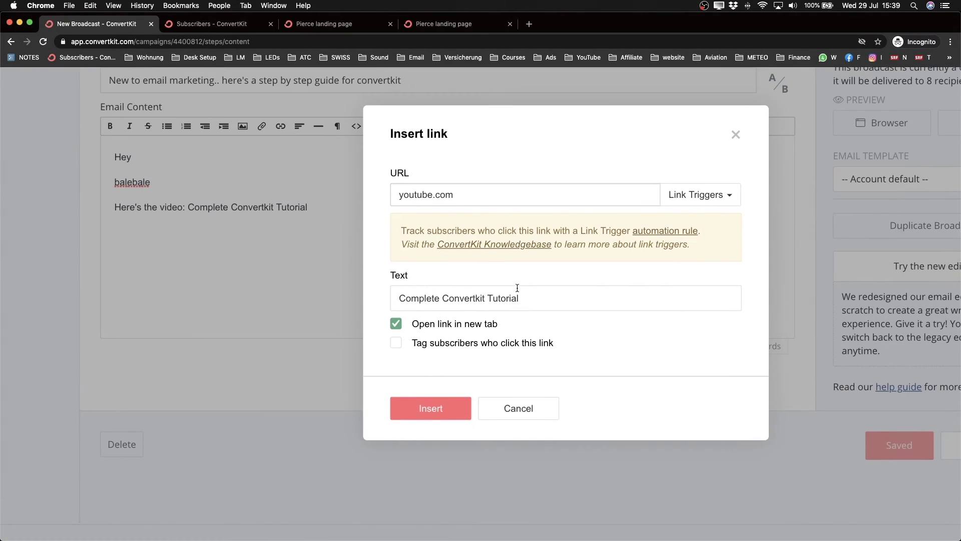
pyautogui.hscroll(2, 518, 287)
pyautogui.click(363, 343)
pyautogui.hscroll(-5, 365, 343)
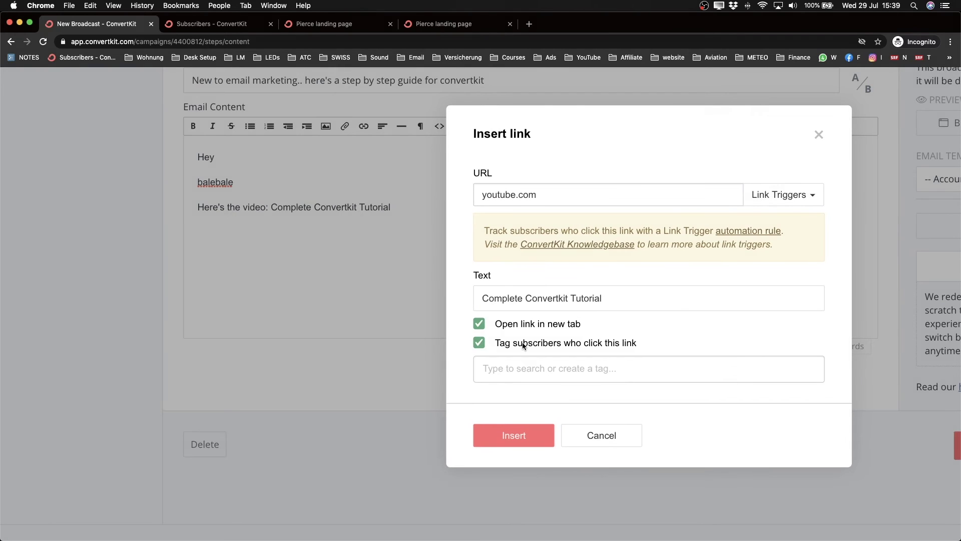
pyautogui.hscroll(3, 523, 346)
pyautogui.click(465, 372)
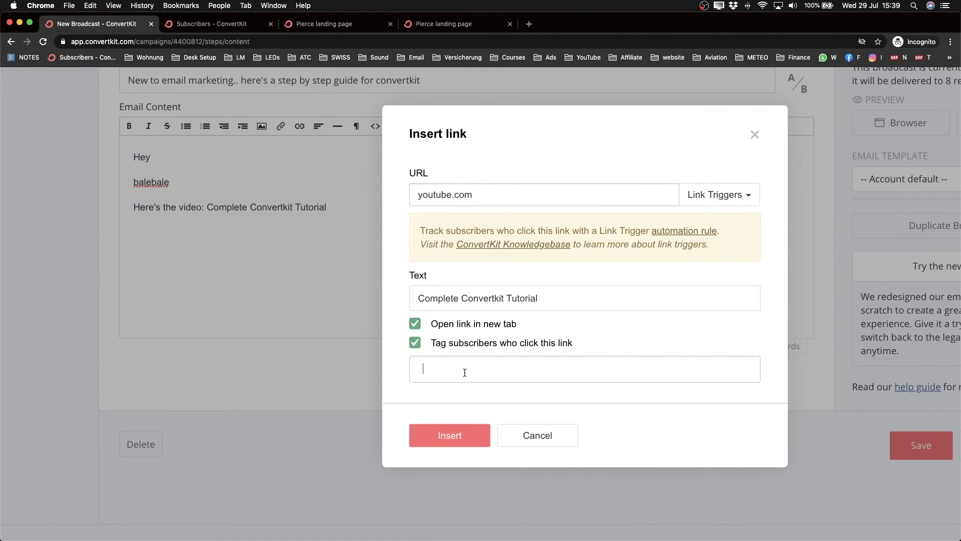
pyautogui.write('watched')
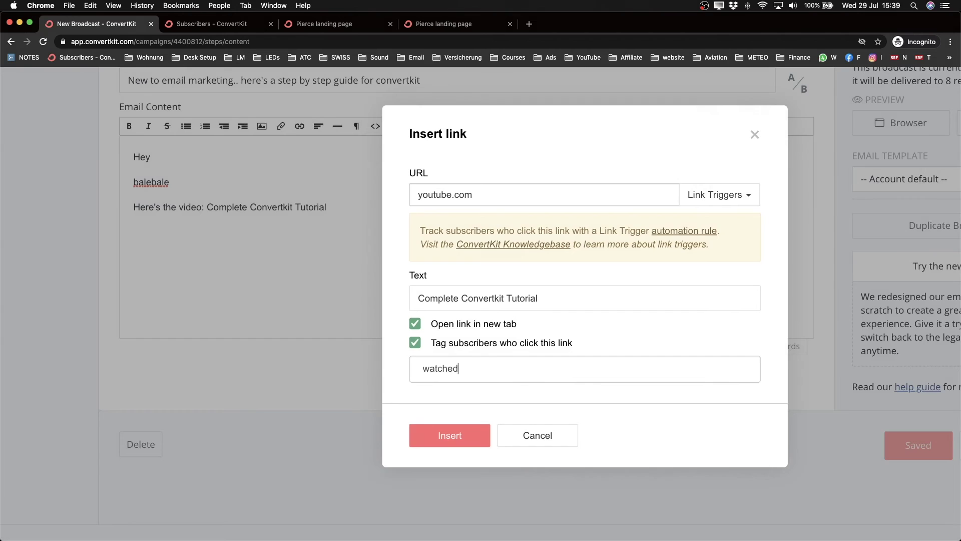
pyautogui.write(': convertkit tutorial')
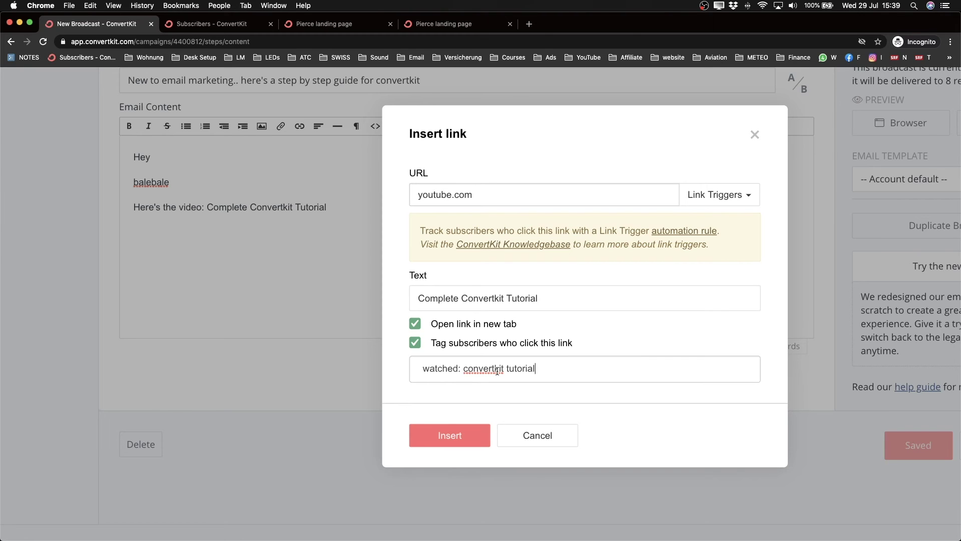
pyautogui.click(447, 436)
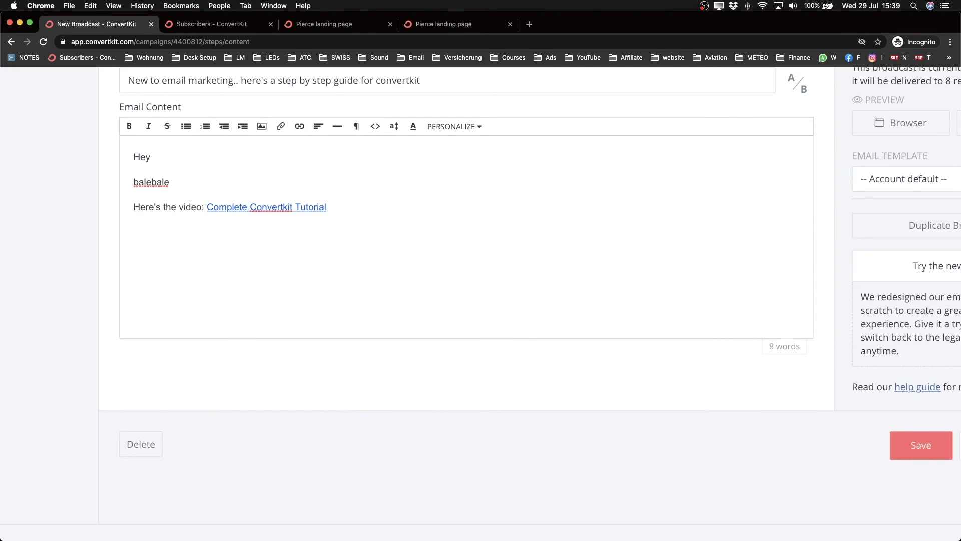
# Upload TN1.0.png from the TN folder as an image on a new line below the video link
pyautogui.press('Return')
pyautogui.press('super+0')
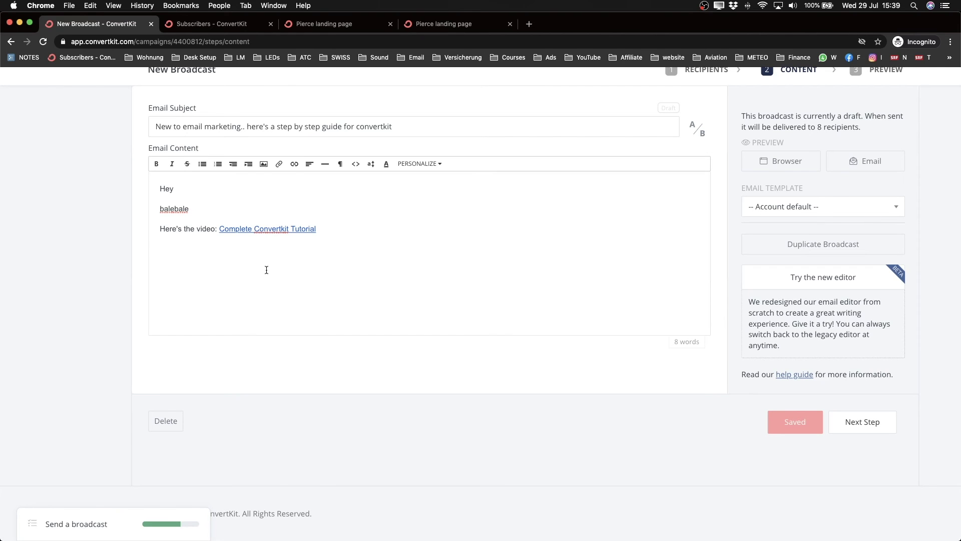
pyautogui.scroll(3, 266, 165)
pyautogui.click(268, 167)
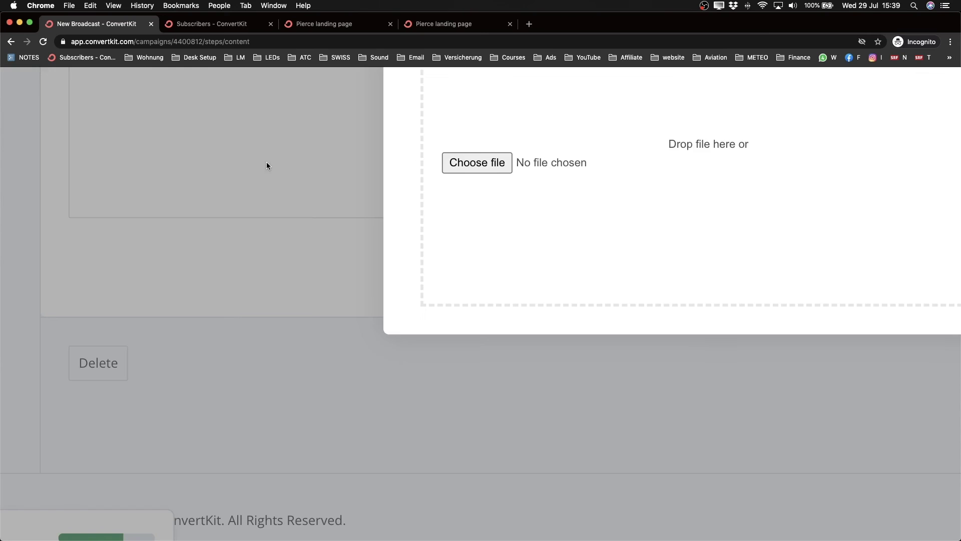
pyautogui.scroll(-3, 558, 241)
pyautogui.click(361, 327)
pyautogui.click(388, 75)
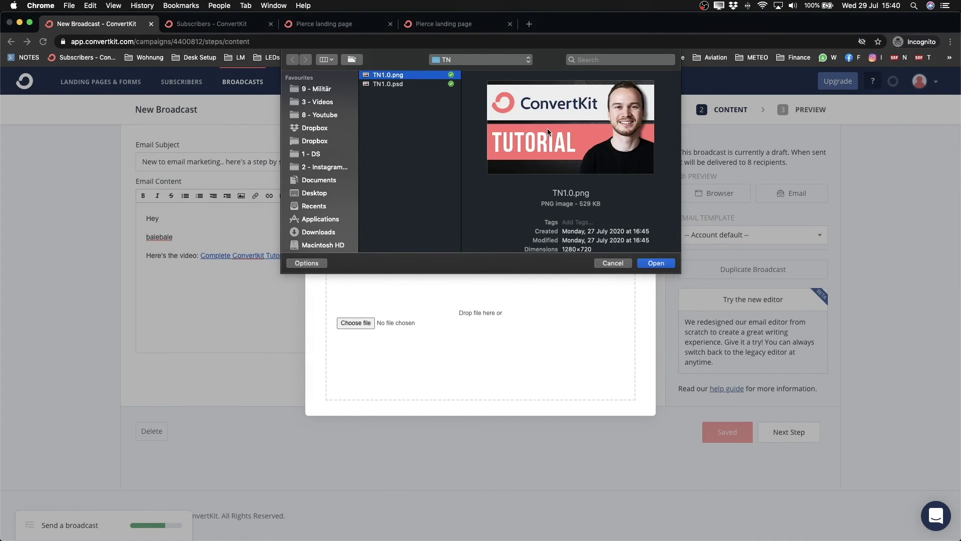
pyautogui.press('Return')
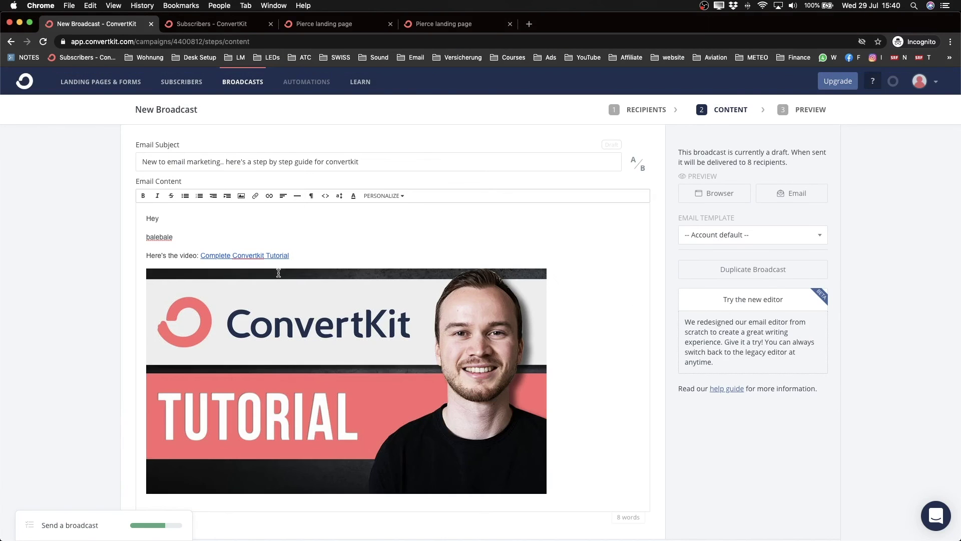
# Shrink the thumbnail, then add a filler line, 'Talk soon,' and the sender's first name below it
pyautogui.scroll(-2, 280, 273)
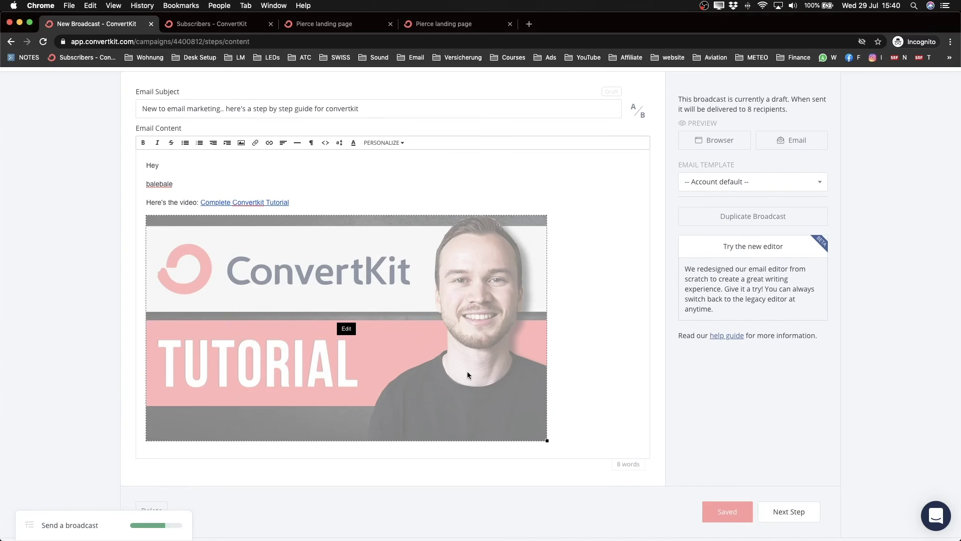
pyautogui.moveTo(547, 441); pyautogui.dragTo(308, 359)
pyautogui.press('Return')
pyautogui.write('fnpwefnwpefn')
pyautogui.press('Return')
pyautogui.write('Talk soon,')
pyautogui.press('Return')
pyautogui.write('Simon')
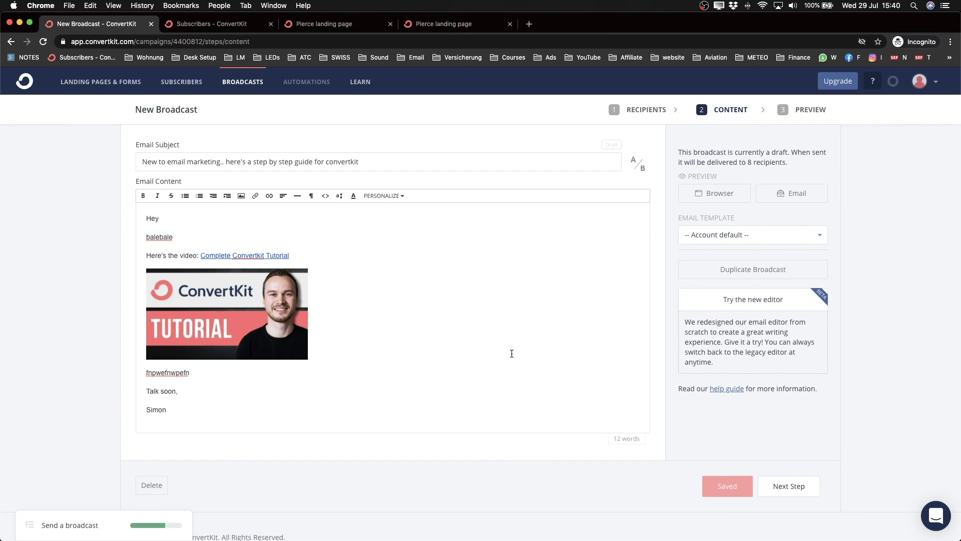
# Open the broadcast preview and schedule sending for Jul 30 at 10:00am Eastern
pyautogui.click(786, 488)
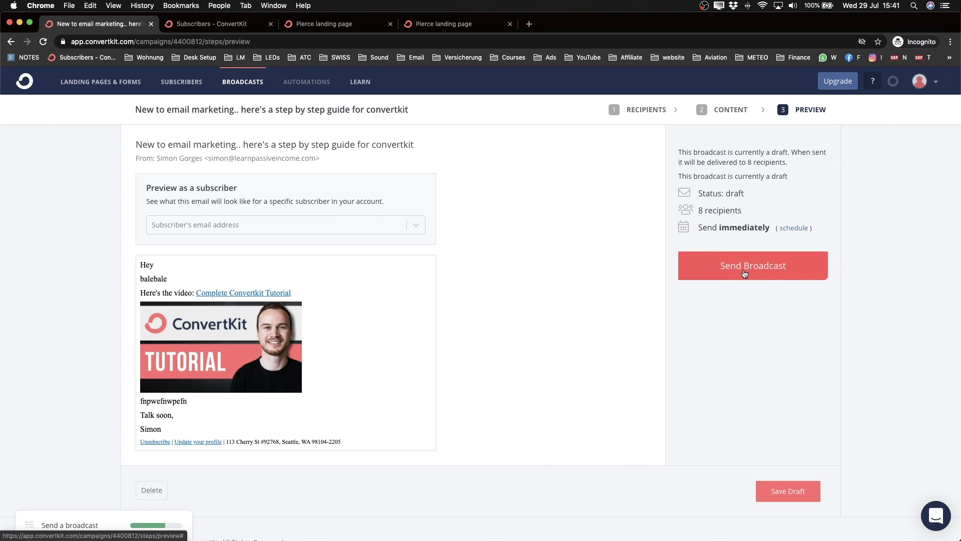
pyautogui.click(798, 229)
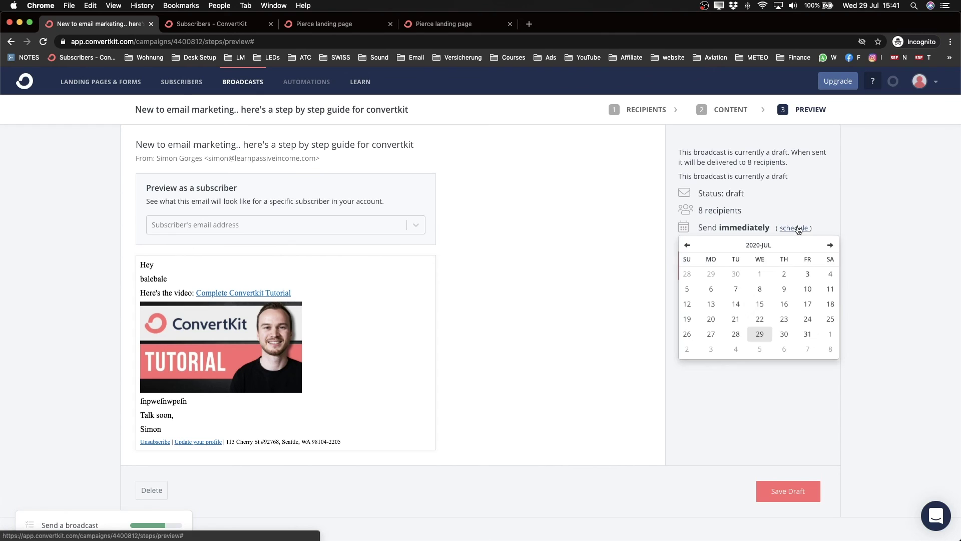
pyautogui.click(777, 332)
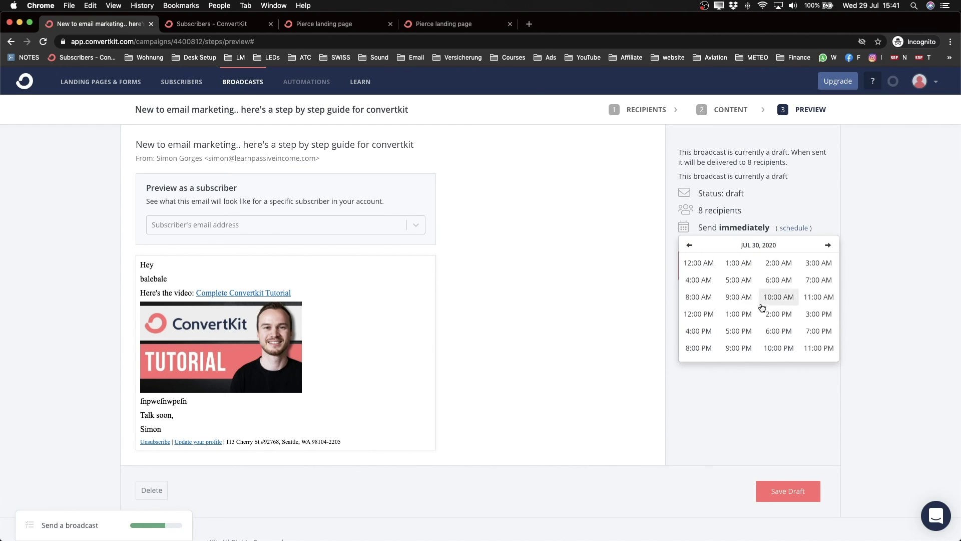
pyautogui.click(778, 298)
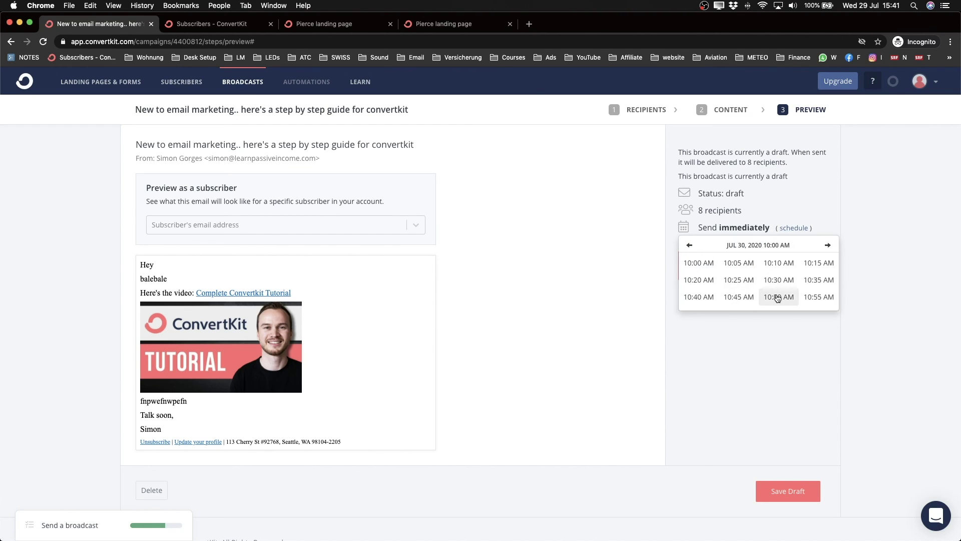
pyautogui.click(709, 264)
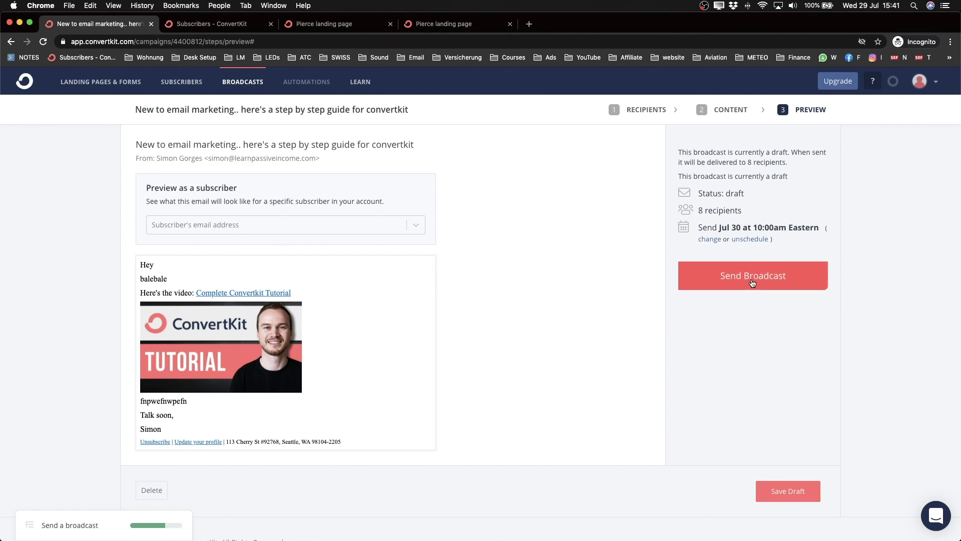